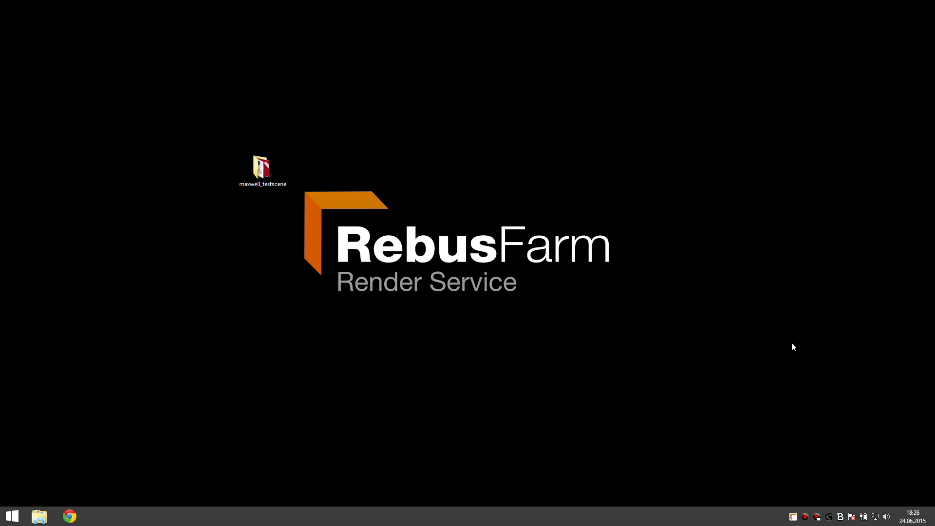
# - Check the maxwell_testscene folder, then start a Maxwell Still Image standalone import from the RebusFarm tray menu
pyautogui.click(259, 175)
pyautogui.doubleClick(259, 174)
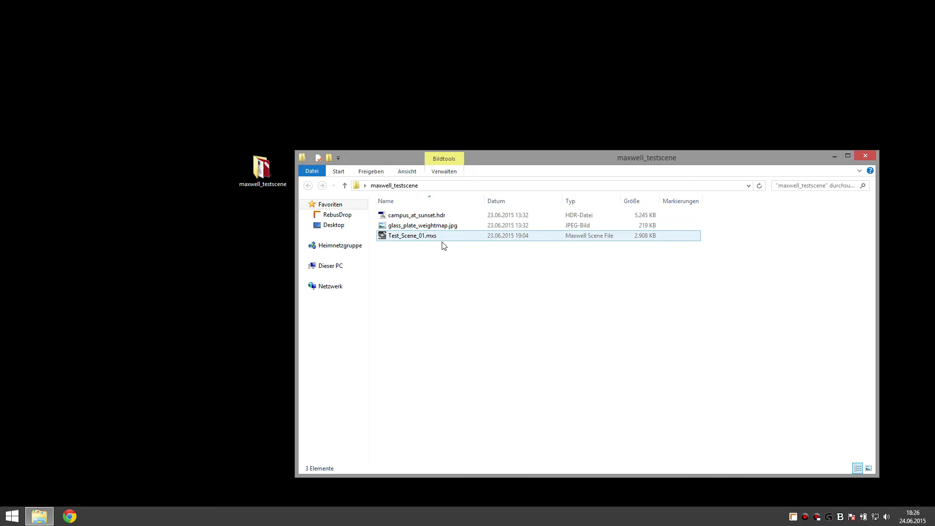
pyautogui.click(859, 155)
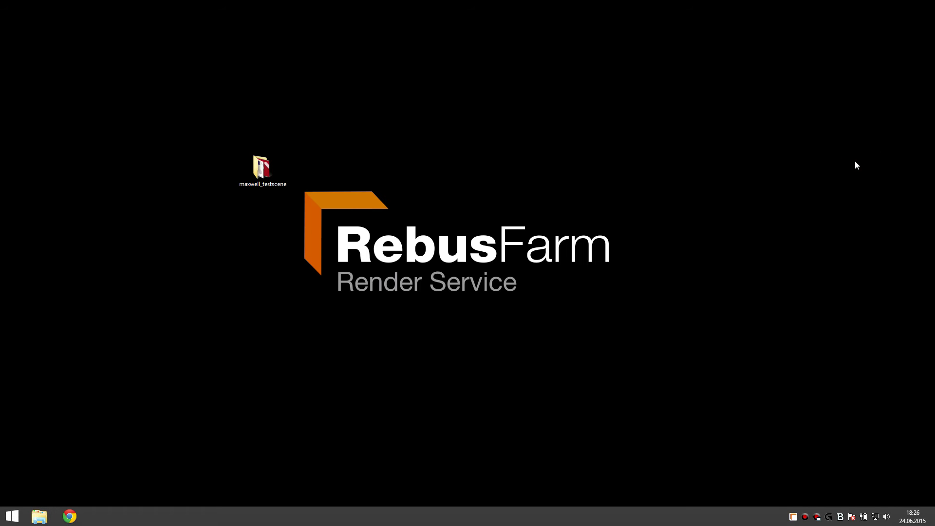
pyautogui.rightClick(794, 518)
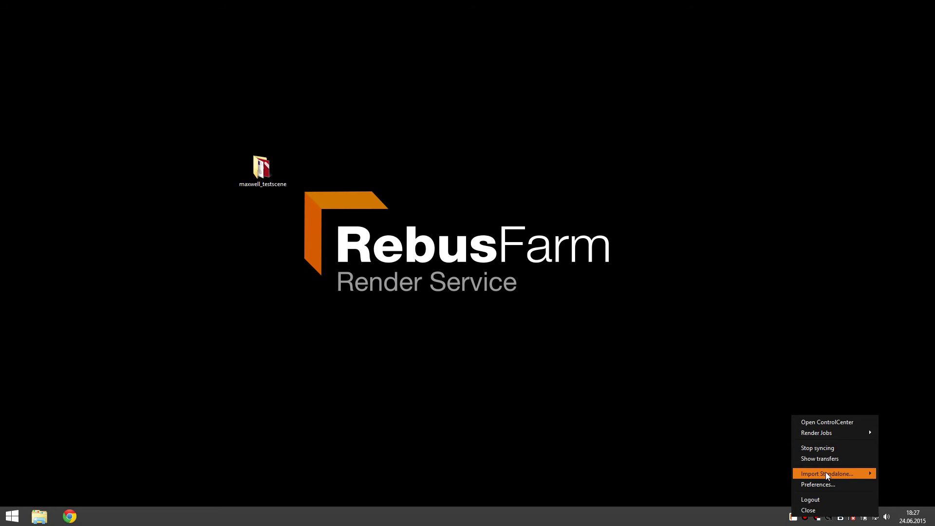
pyautogui.moveTo(827, 473)
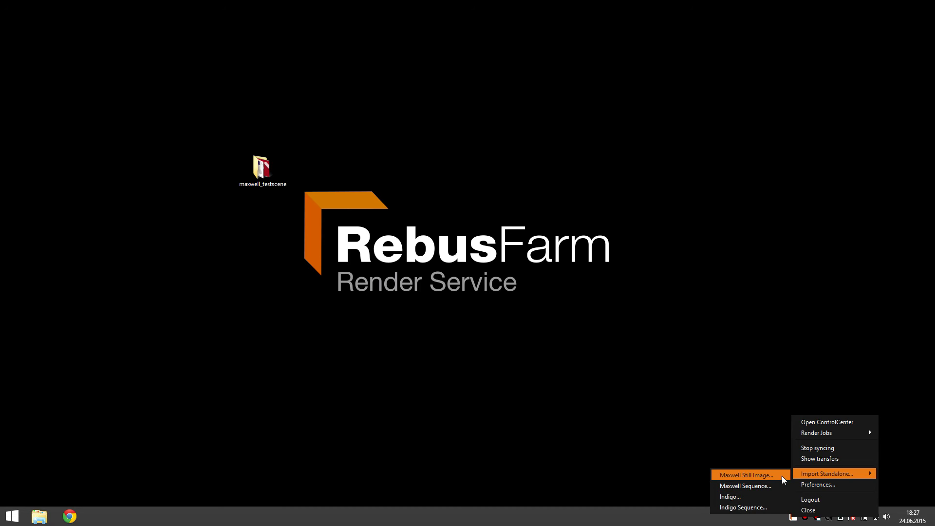
pyautogui.click(783, 476)
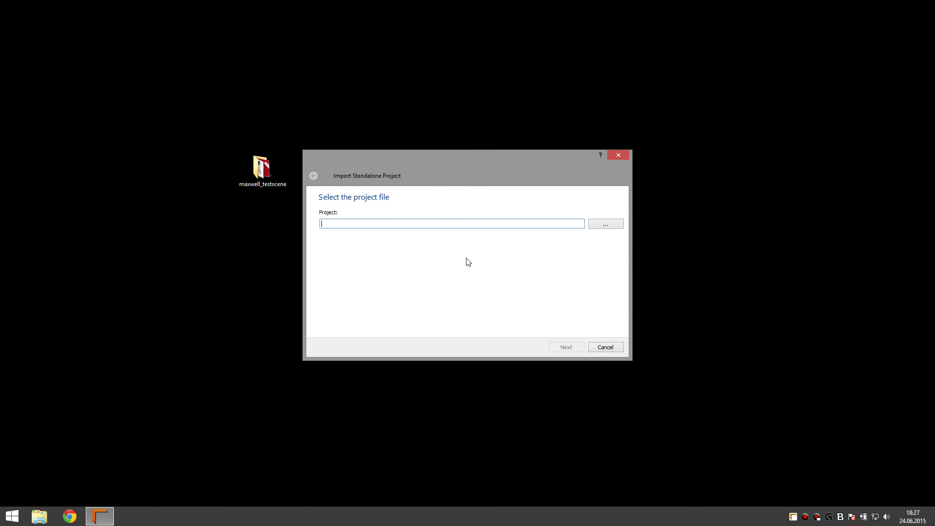
# - Load Test_Scene_01.mxs as the project file and continue to the camera settings
pyautogui.click(600, 228)
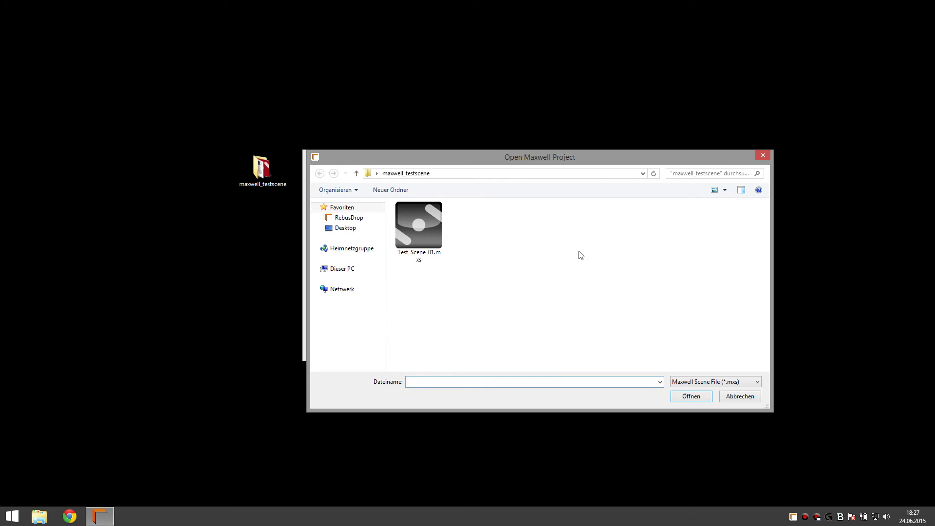
pyautogui.click(427, 226)
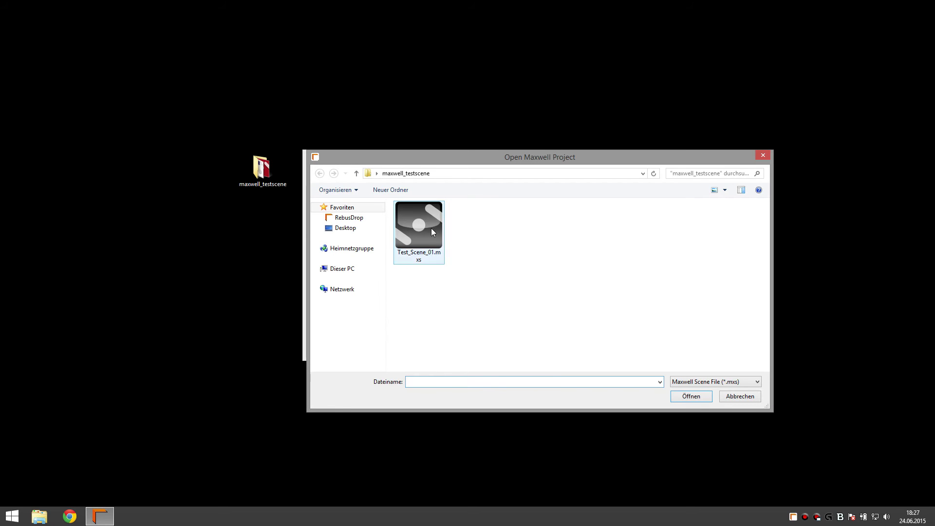
pyautogui.click(709, 401)
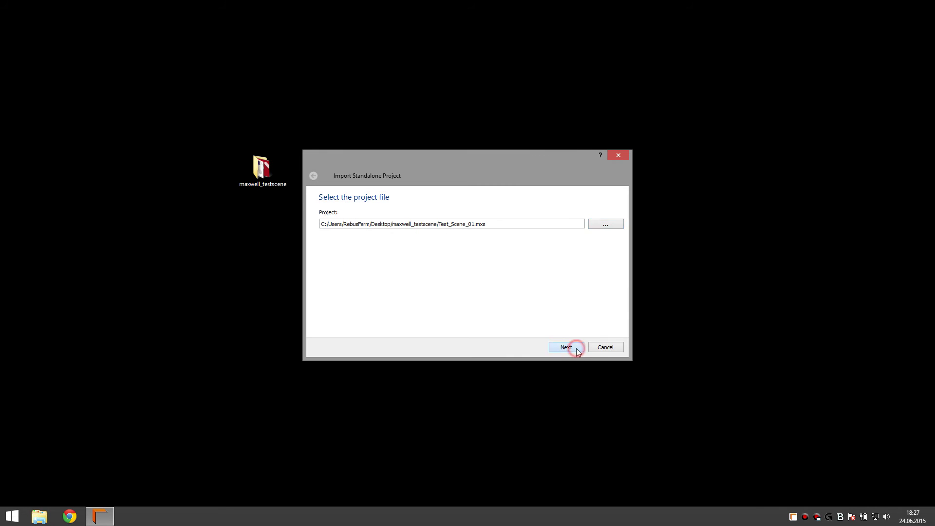
pyautogui.click(567, 347)
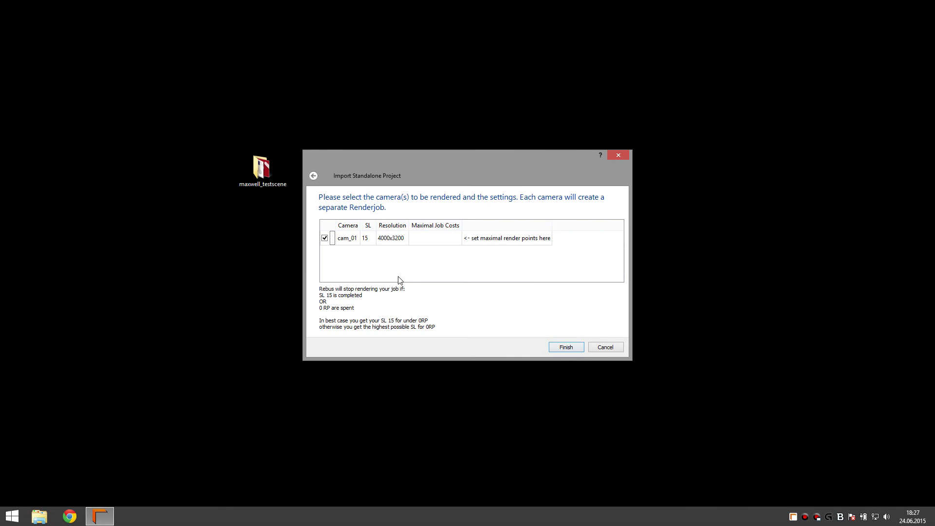
# - Set cam_01's maximal job cost to 5 and sampling level to 20, then finish the wizard
pyautogui.click(324, 238)
pyautogui.click(325, 239)
pyautogui.doubleClick(437, 239)
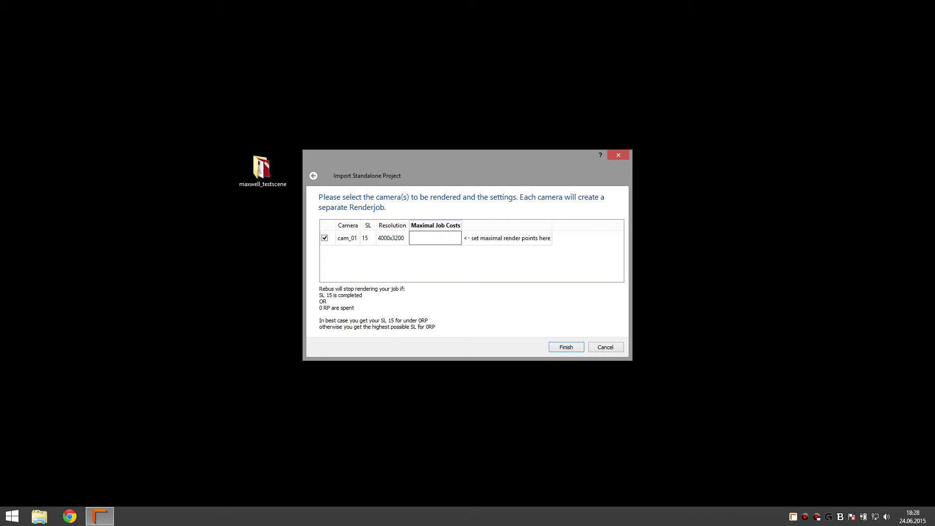
pyautogui.write('5')
pyautogui.doubleClick(366, 237)
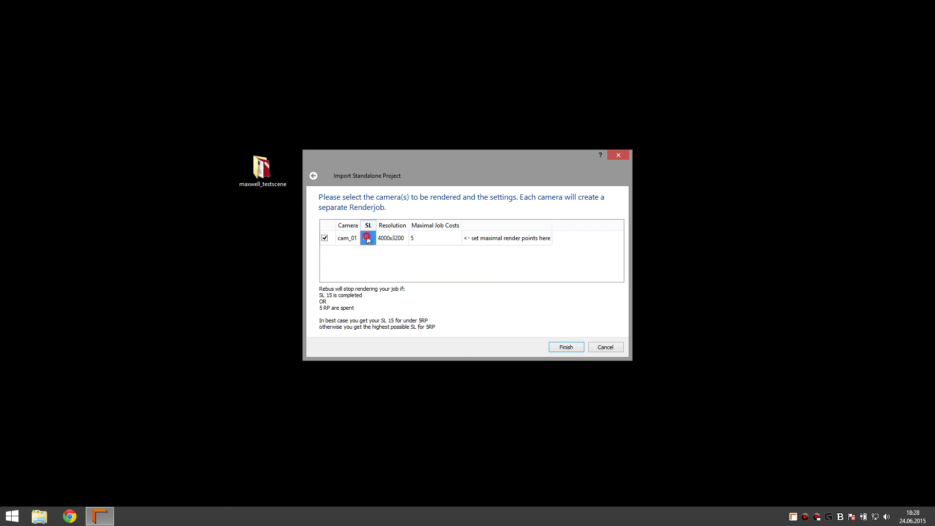
pyautogui.write('20')
pyautogui.click(581, 348)
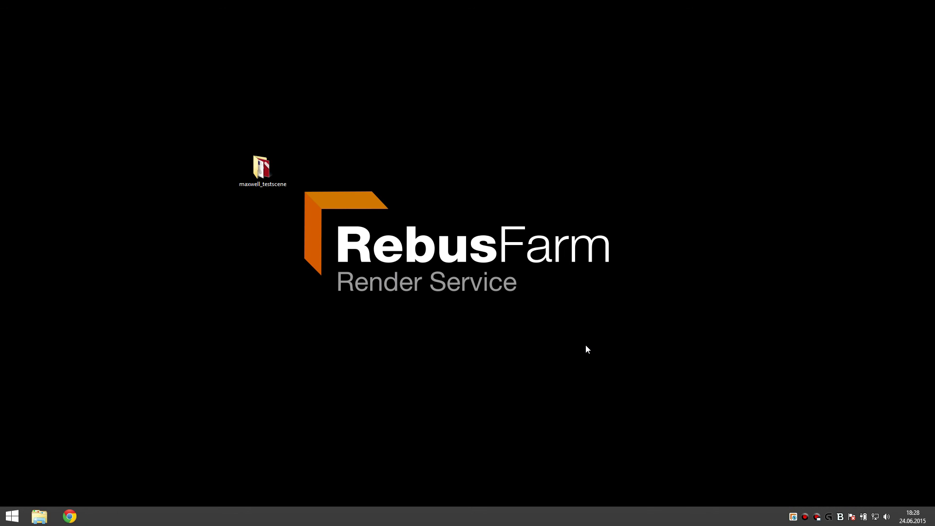
# - Open the ControlCenter from the RebusFarm tray icon menu
pyautogui.rightClick(795, 518)
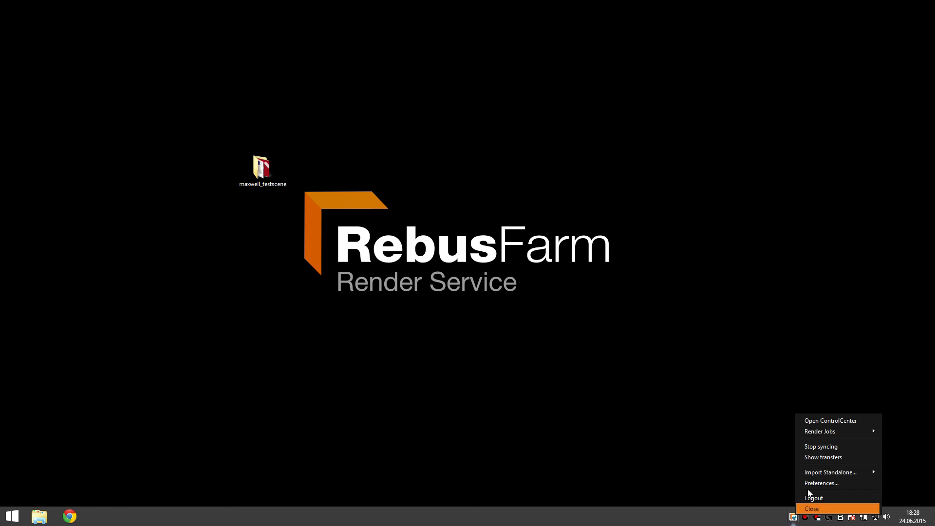
pyautogui.click(865, 422)
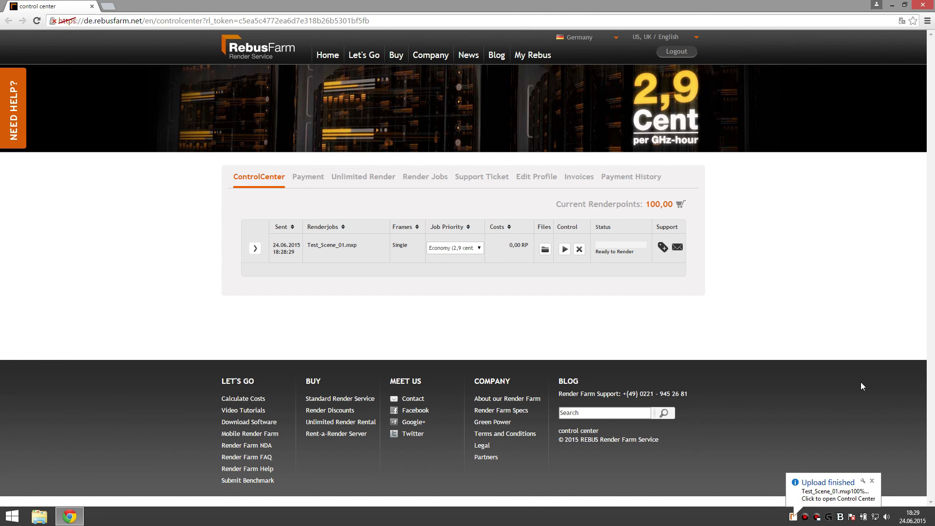
# - Dismiss the upload notice, render Test_Scene_01.mxp, and open its downloaded output folder
pyautogui.click(873, 482)
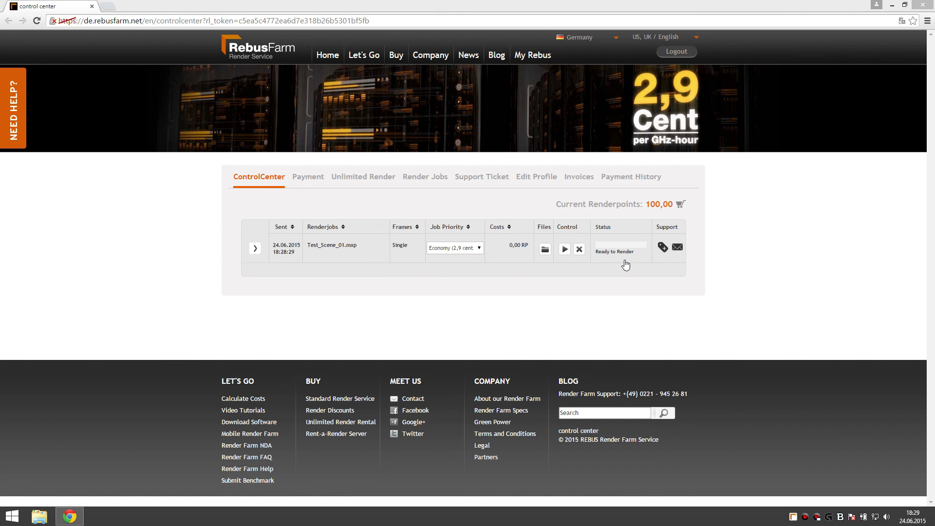
pyautogui.click(565, 250)
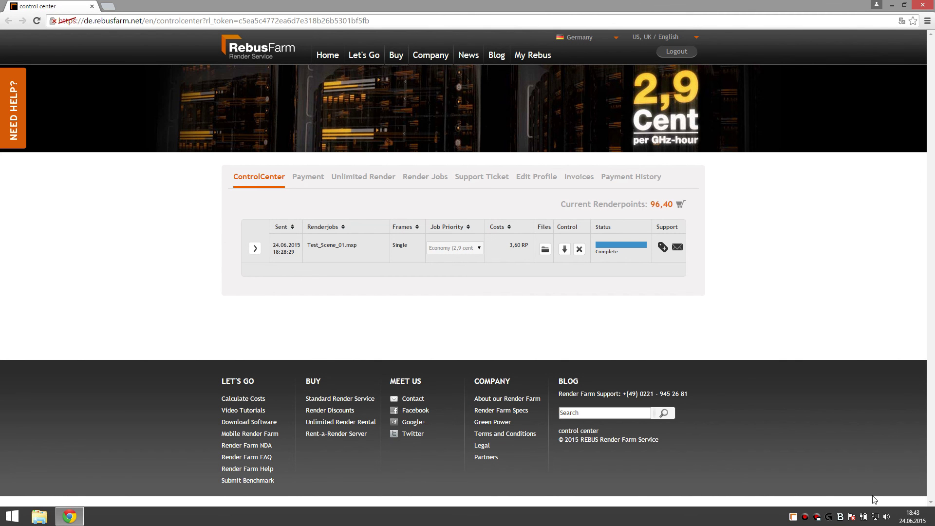
pyautogui.click(794, 517)
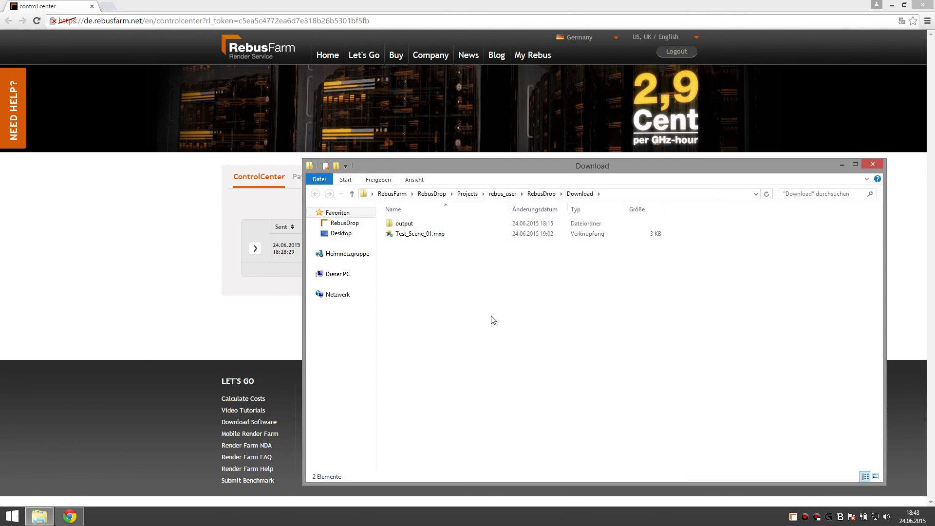
pyautogui.doubleClick(467, 235)
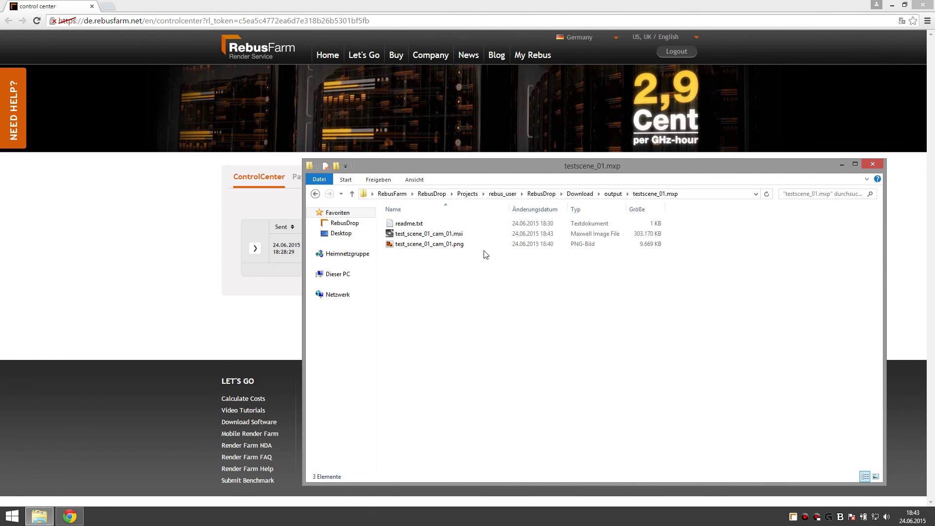
# - View test_scene_01_cam_01.png, then close the image viewer and the folder window
pyautogui.click(486, 246)
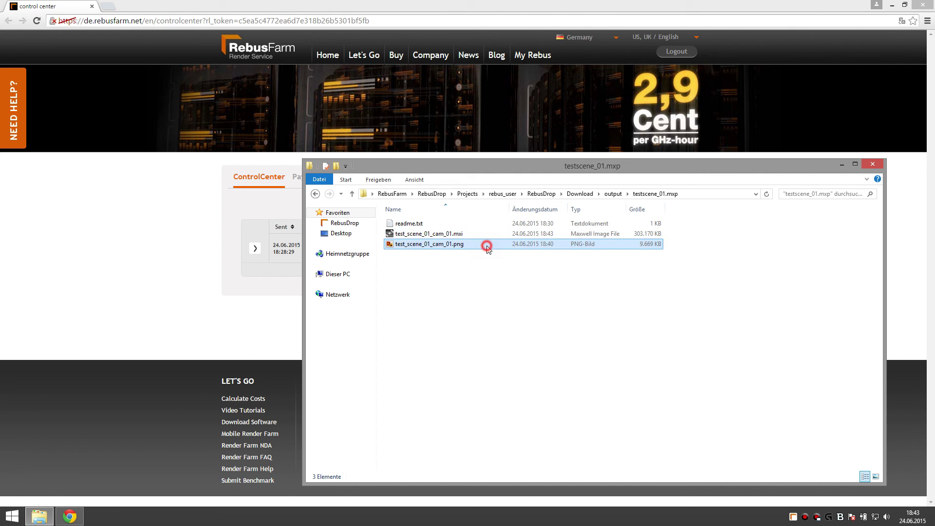
pyautogui.doubleClick(487, 246)
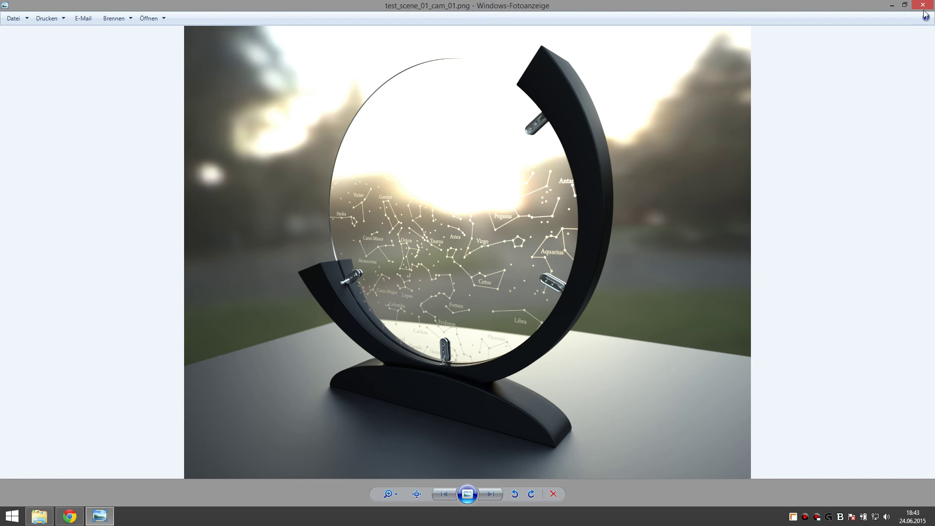
pyautogui.click(926, 13)
pyautogui.click(870, 161)
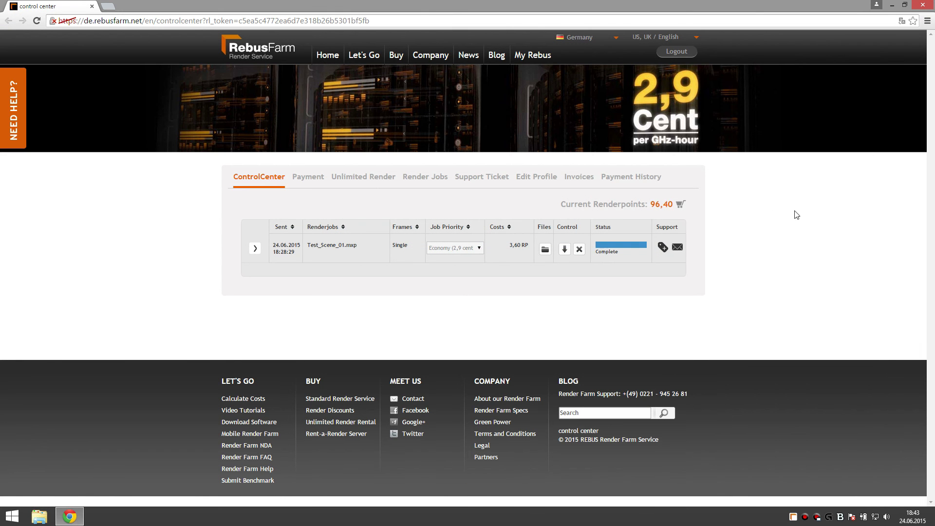